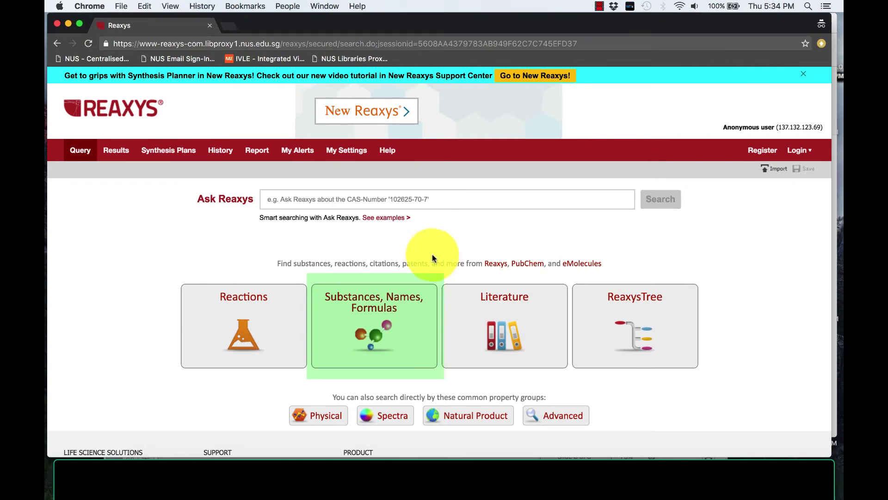
Enter CAS Registry Number 14221-01-3 in a Substances, Names, Formulas query.
{"action": "left_click", "coordinate": [388, 296]}
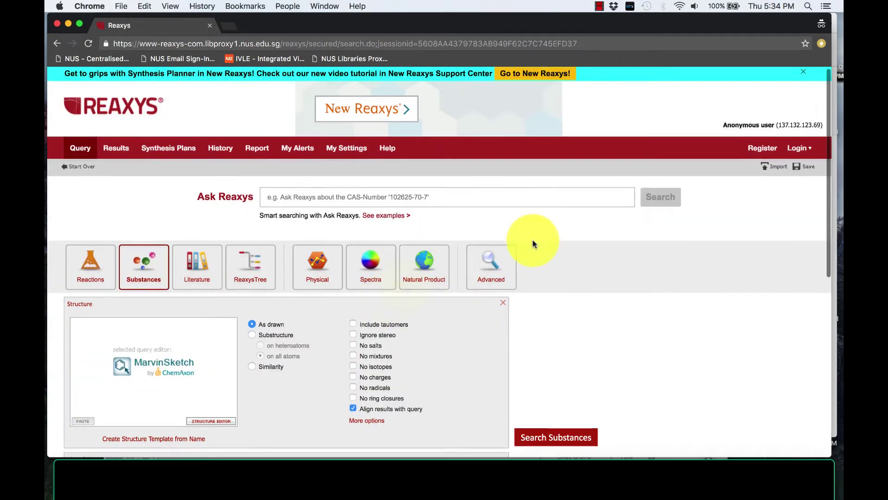
{"action": "scroll", "coordinate": [533, 240], "scroll_direction": "down", "scroll_amount": 3}
{"action": "scroll", "coordinate": [532, 242], "scroll_direction": "down", "scroll_amount": 6}
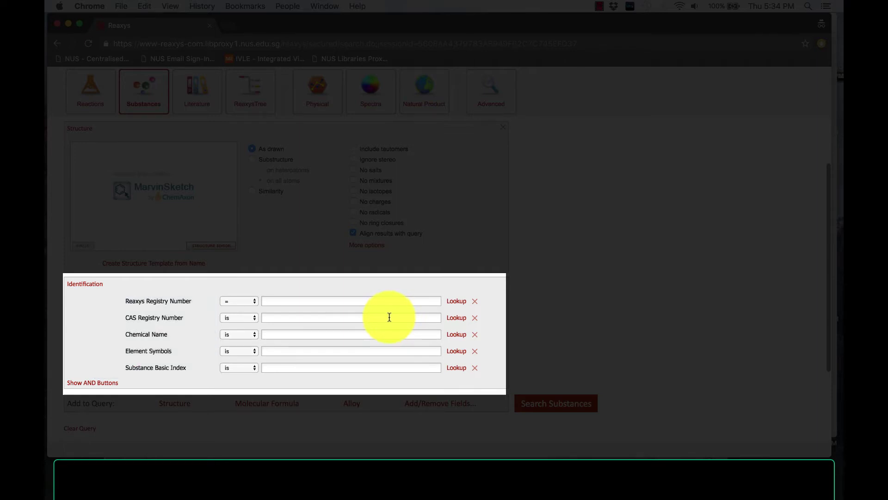
{"action": "left_click", "coordinate": [389, 317]}
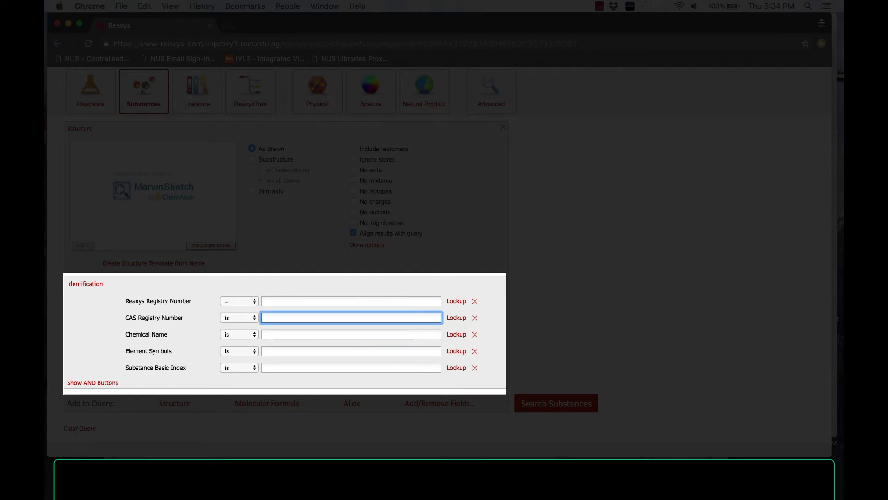
{"action": "type", "text": "14"}
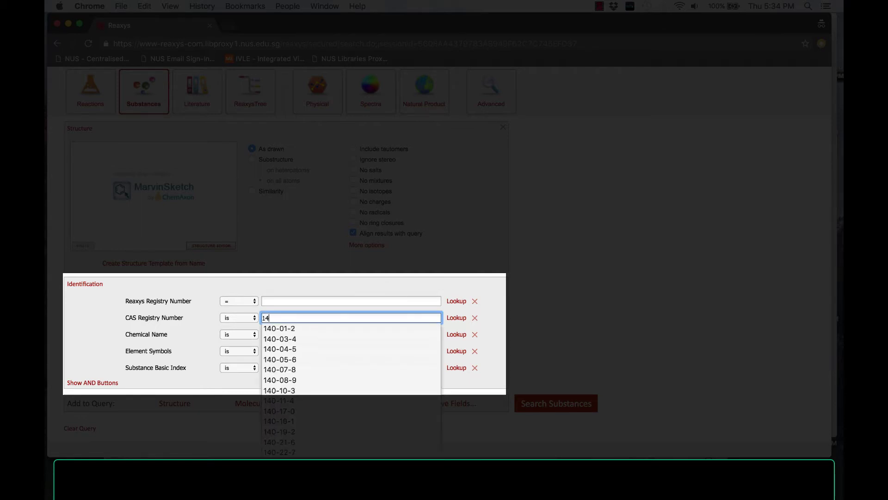
{"action": "type", "text": "221-01-"}
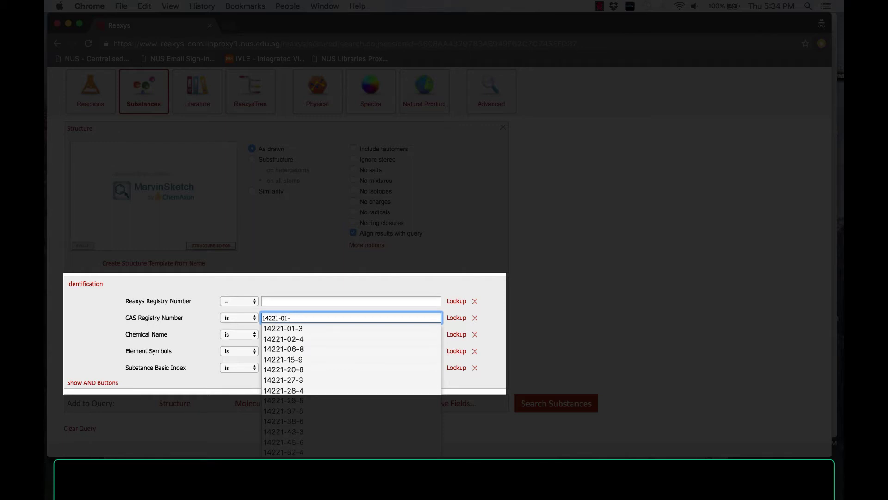
{"action": "type", "text": "3"}
{"action": "key", "text": "Down"}
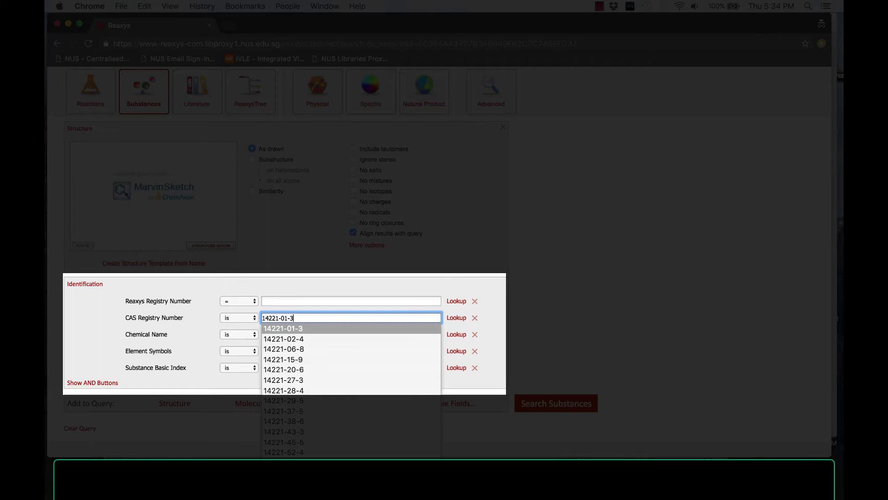
{"action": "key", "text": "Return"}
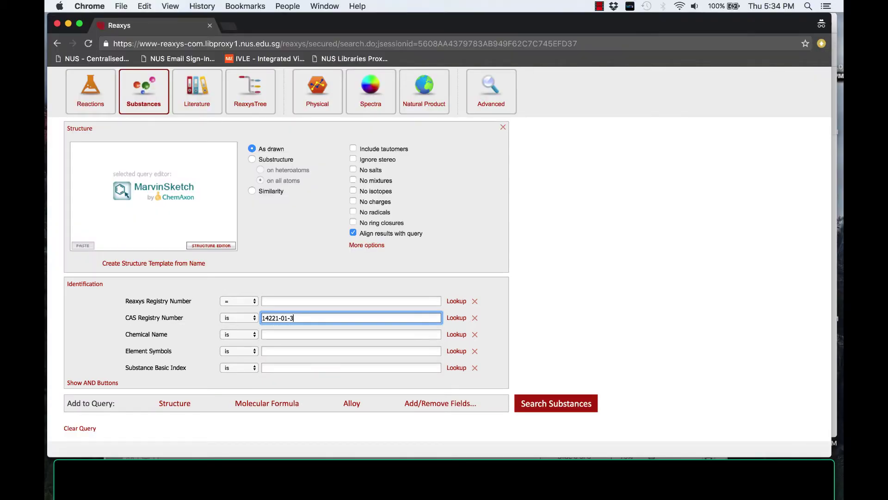
Search substances for CAS 14221-01-3 and scroll through the two tetrakis(triphenylphosphine)palladium(0) results.
{"action": "left_click", "coordinate": [539, 404]}
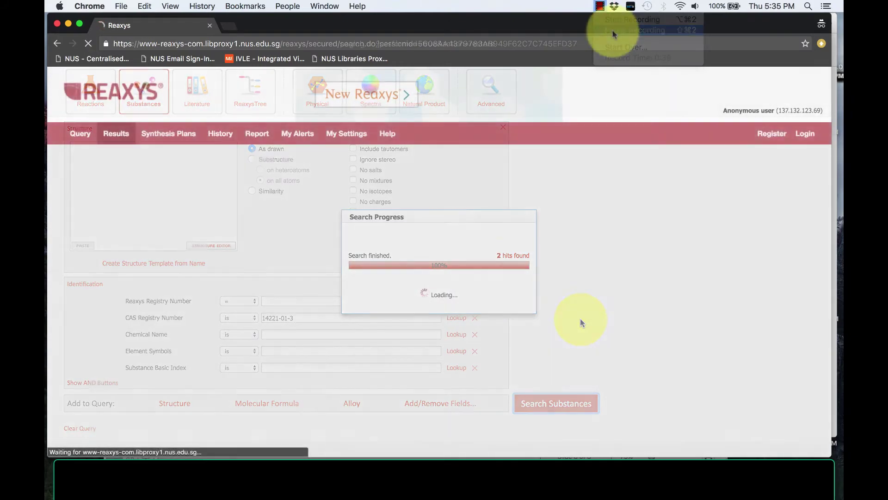
{"action": "scroll", "coordinate": [522, 185], "scroll_direction": "down", "scroll_amount": 3}
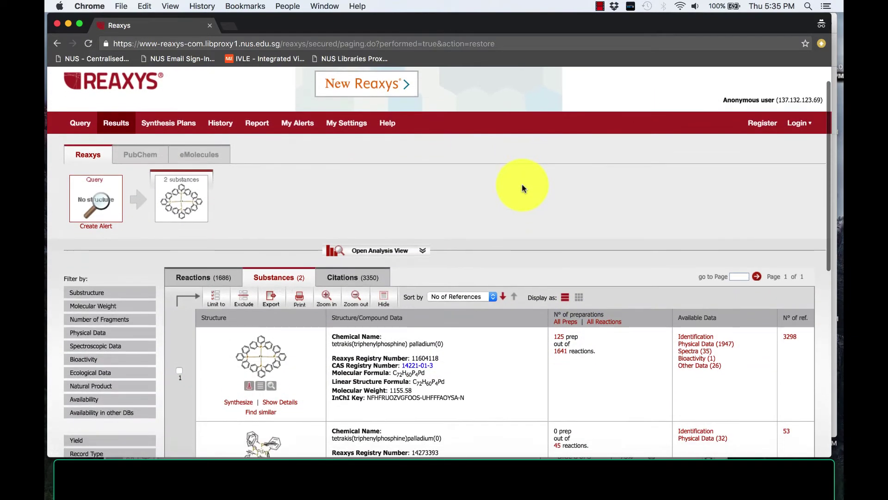
{"action": "scroll", "coordinate": [522, 185], "scroll_direction": "down", "scroll_amount": 5}
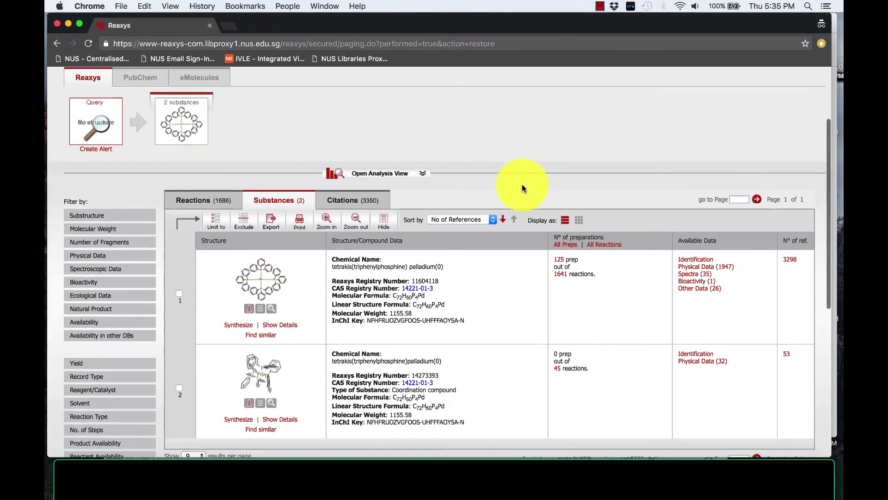
{"action": "scroll", "coordinate": [522, 188], "scroll_direction": "down", "scroll_amount": 2}
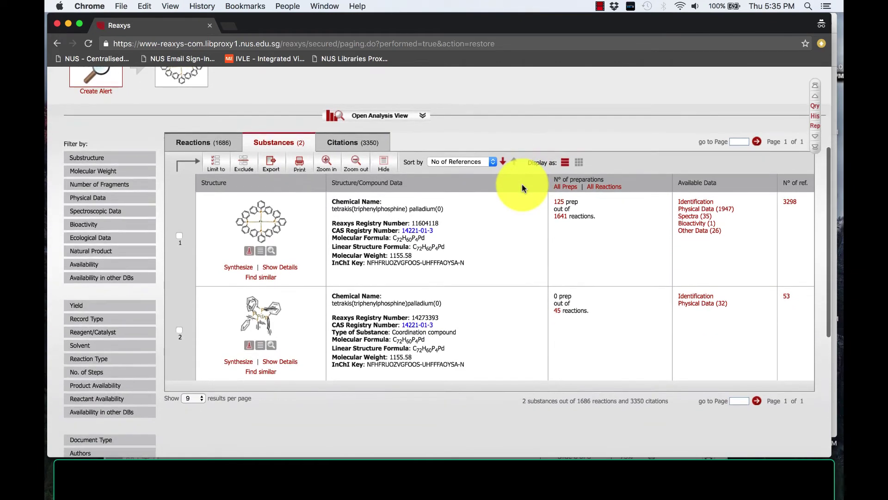
{"action": "scroll", "coordinate": [522, 184], "scroll_direction": "down", "scroll_amount": 3}
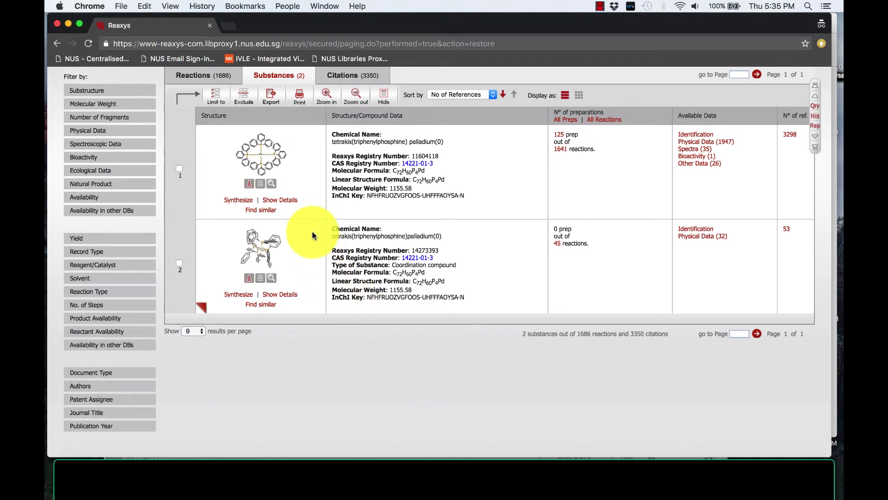
Show the first record's full details, briefly expanding then collapsing its Spectra section.
{"action": "left_click", "coordinate": [283, 200]}
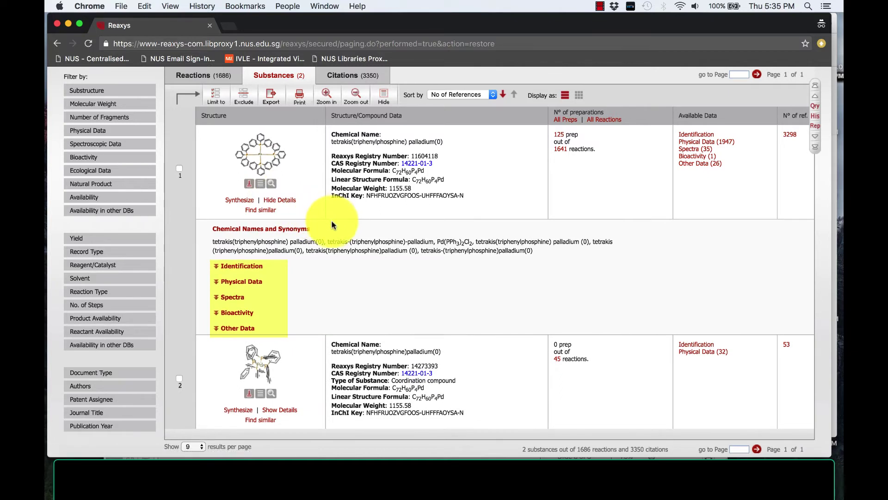
{"action": "left_click", "coordinate": [238, 299]}
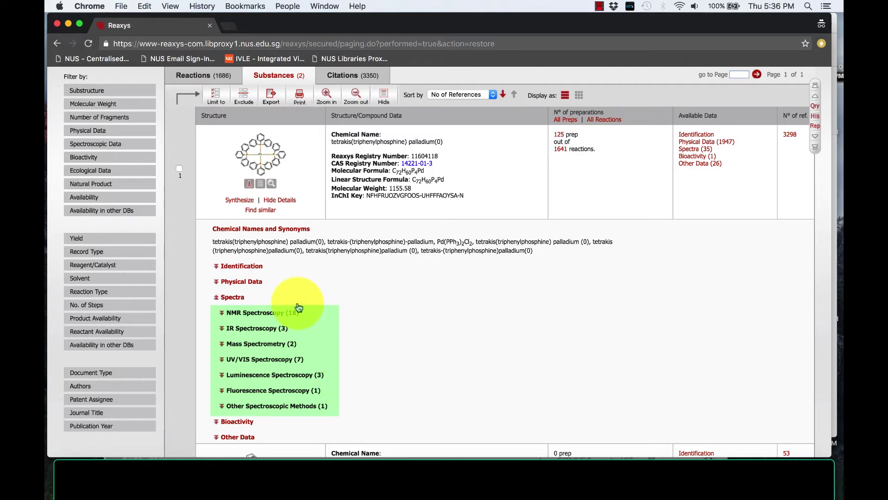
{"action": "left_click", "coordinate": [241, 298]}
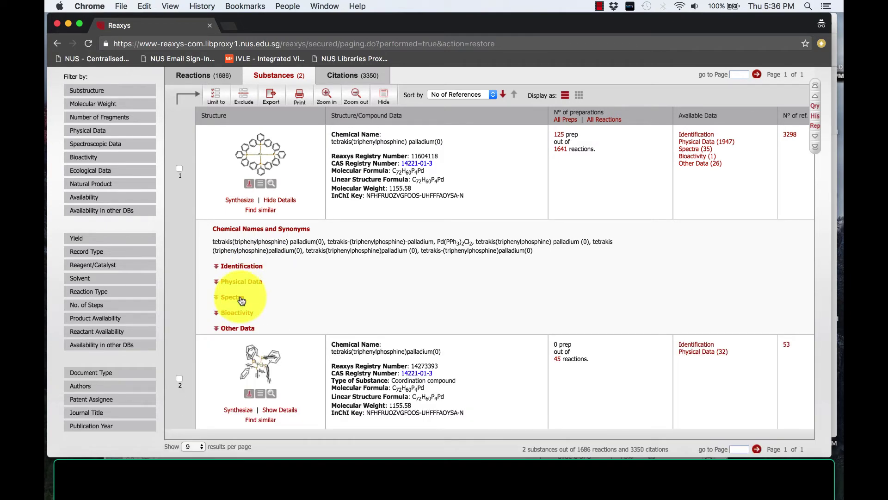
Open a synthesis plan for the first substance and review the Synthesis 1 tree.
{"action": "left_click", "coordinate": [240, 201]}
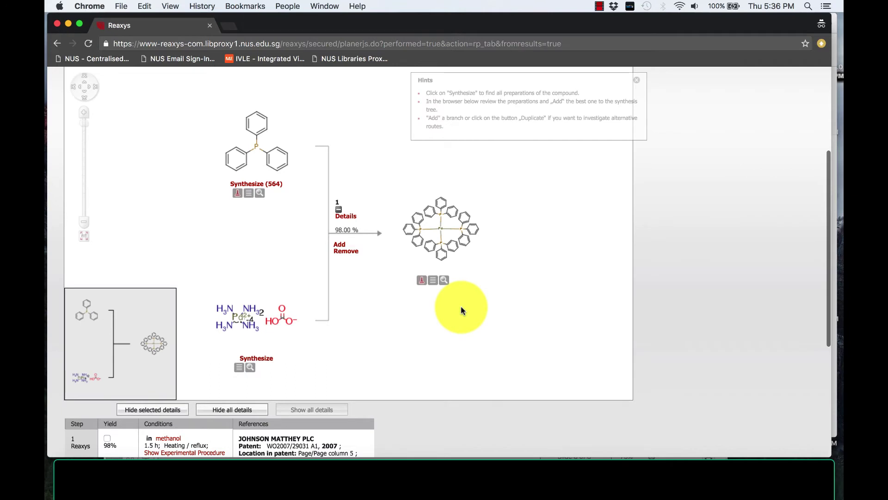
{"action": "scroll", "coordinate": [461, 307], "scroll_direction": "up", "scroll_amount": 3}
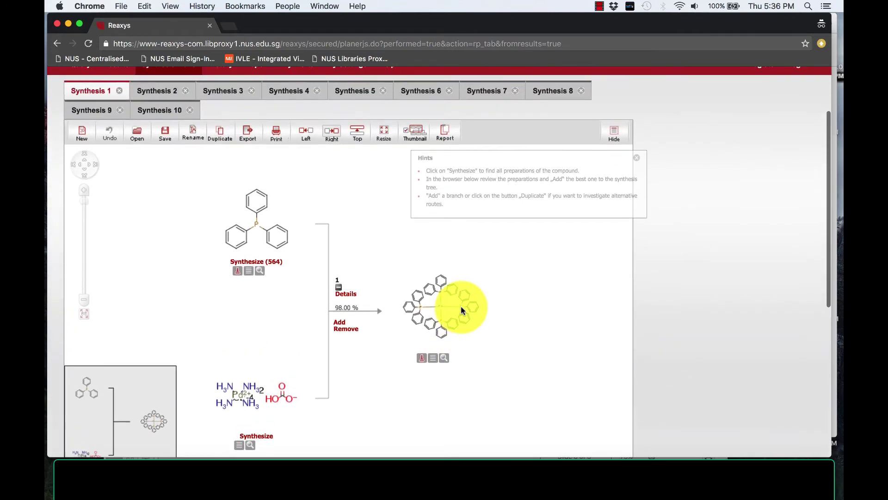
{"action": "scroll", "coordinate": [460, 306], "scroll_direction": "up", "scroll_amount": 3}
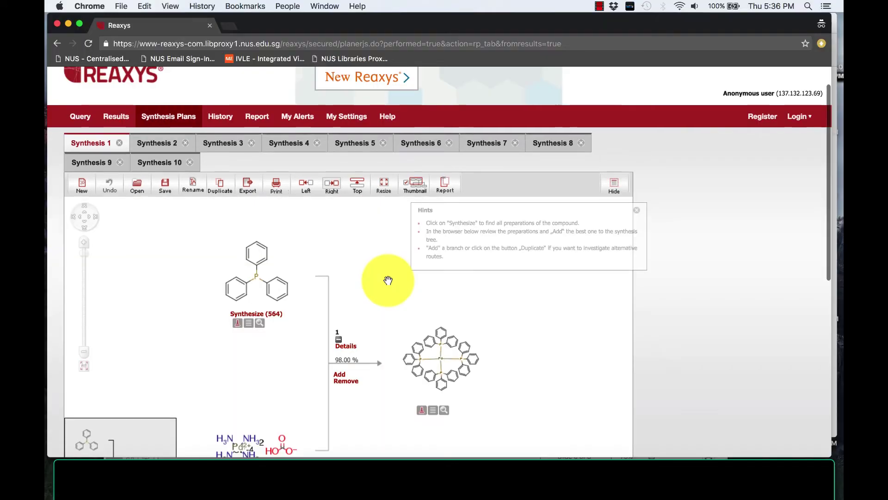
{"action": "scroll", "coordinate": [388, 280], "scroll_direction": "down", "scroll_amount": 1}
{"action": "scroll", "coordinate": [388, 280], "scroll_direction": "down", "scroll_amount": 3}
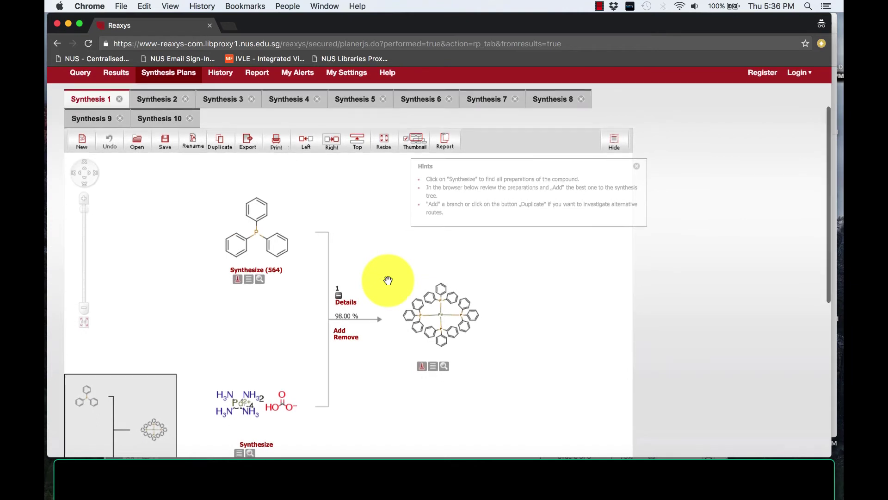
{"action": "scroll", "coordinate": [388, 281], "scroll_direction": "down", "scroll_amount": 1}
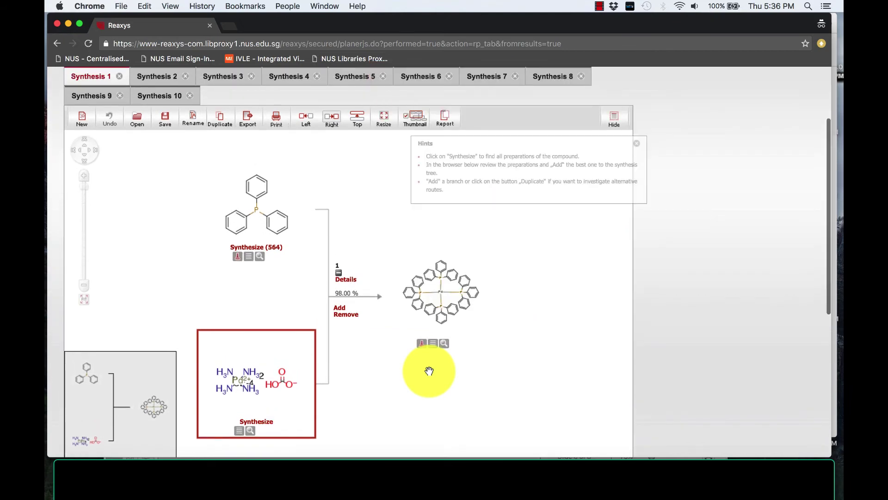
{"action": "scroll", "coordinate": [429, 371], "scroll_direction": "up", "scroll_amount": 1}
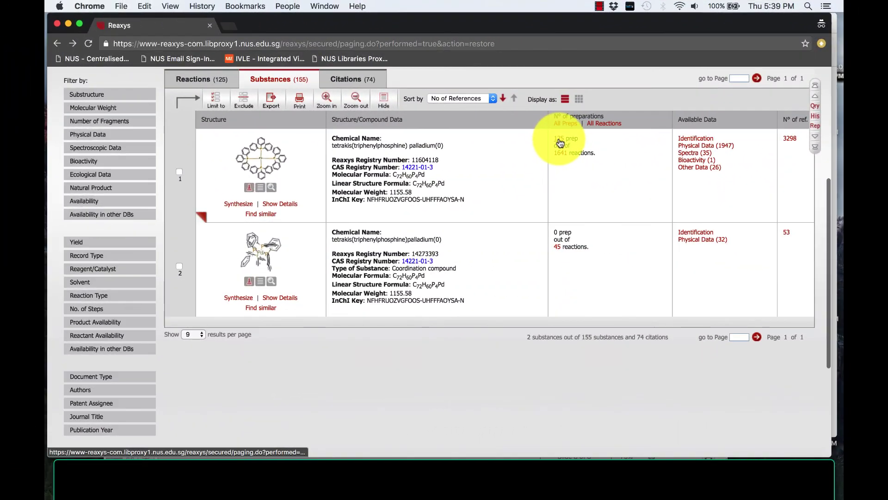
List the first substance's 125 preparations and scroll through their yields, conditions and references.
{"action": "left_click", "coordinate": [560, 141]}
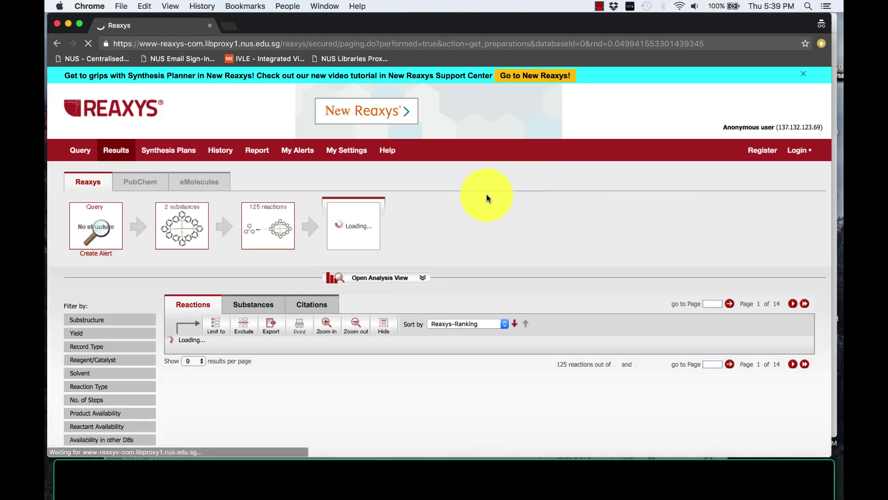
{"action": "scroll", "coordinate": [477, 199], "scroll_direction": "down", "scroll_amount": 5}
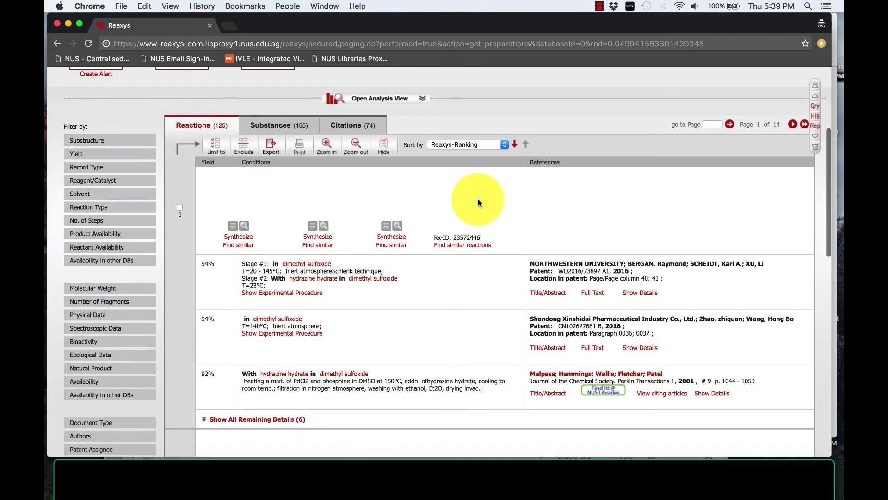
{"action": "scroll", "coordinate": [515, 199], "scroll_direction": "down", "scroll_amount": 1}
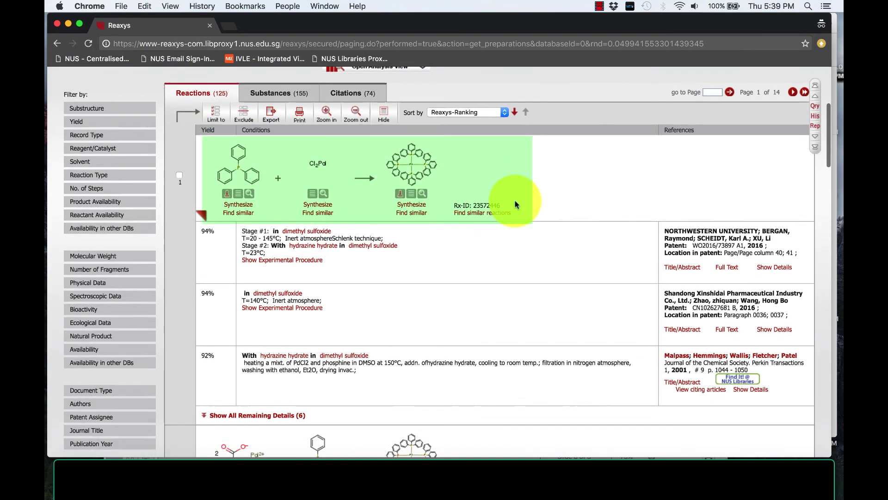
{"action": "scroll", "coordinate": [515, 200], "scroll_direction": "down", "scroll_amount": 1}
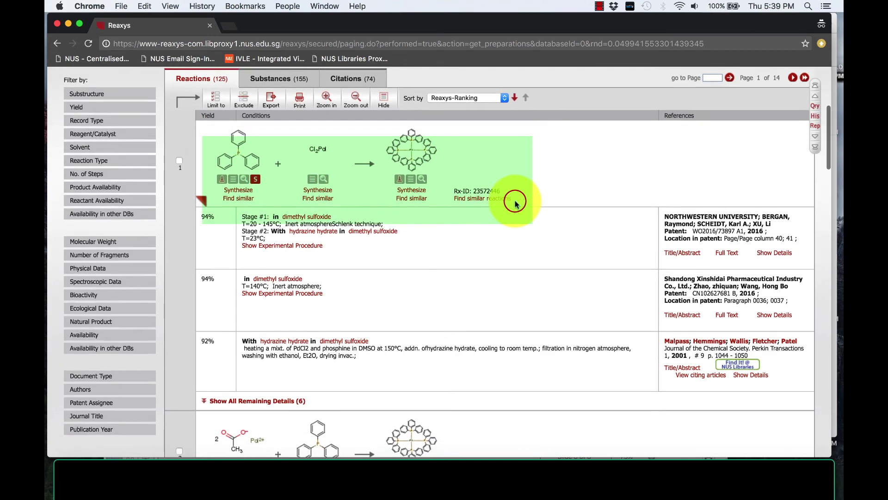
{"action": "scroll", "coordinate": [578, 217], "scroll_direction": "down", "scroll_amount": 1}
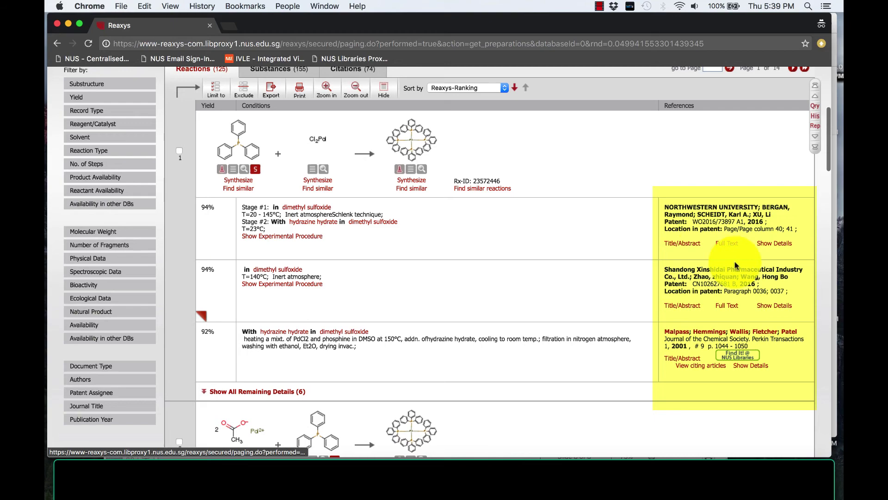
{"action": "scroll", "coordinate": [608, 236], "scroll_direction": "down", "scroll_amount": 5}
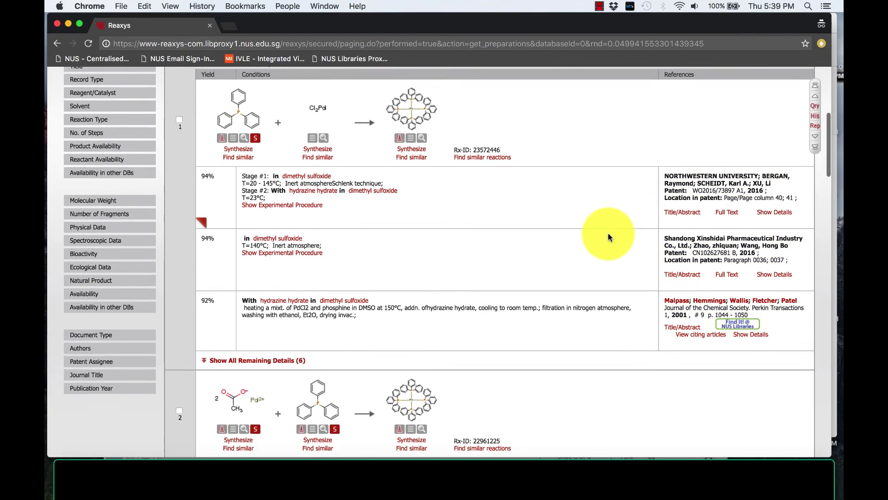
{"action": "scroll", "coordinate": [608, 237], "scroll_direction": "down", "scroll_amount": 10}
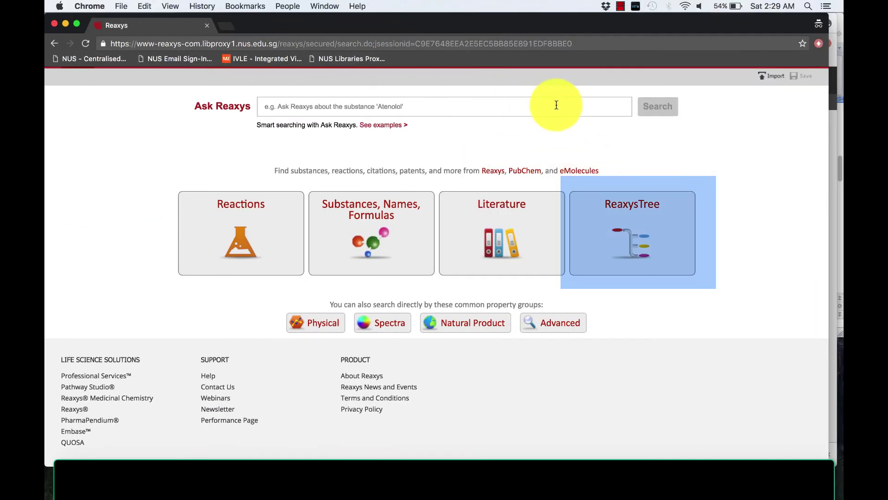
Search the ReaxysTree for 'hydr' and scroll through the hydrogenation, dehydrogenation matches.
{"action": "left_click", "coordinate": [632, 203]}
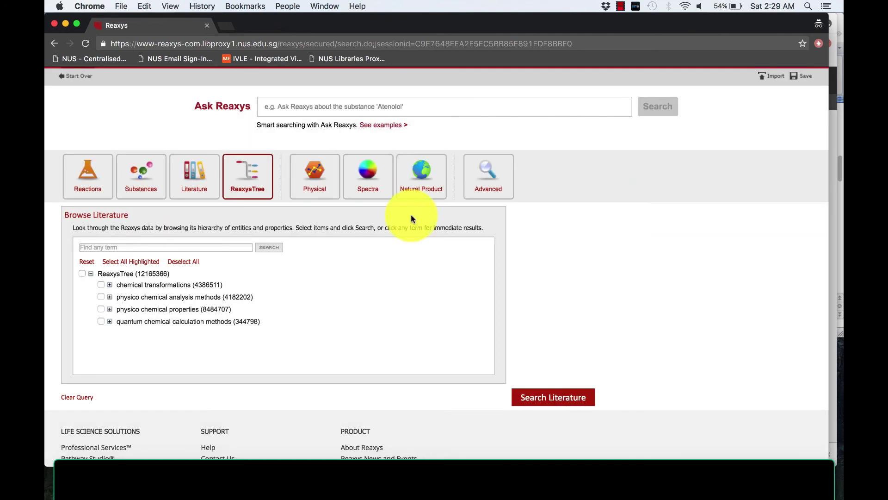
{"action": "left_click", "coordinate": [229, 245]}
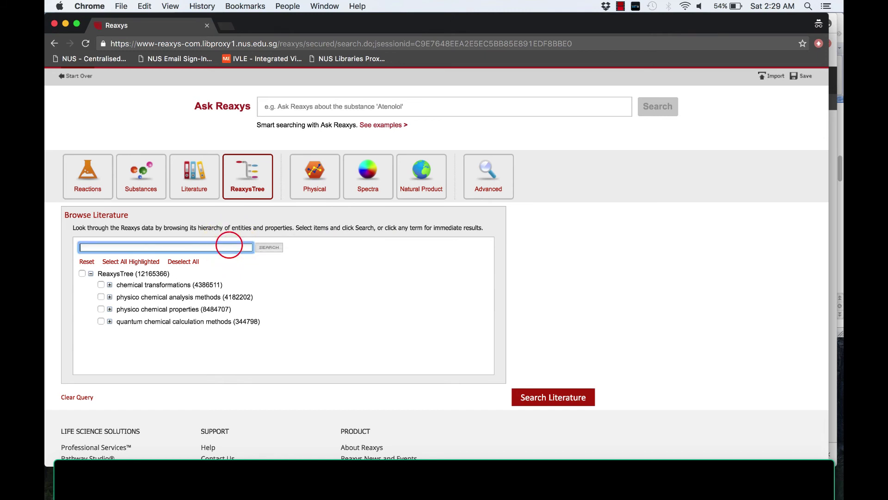
{"action": "type", "text": "hydrogenation"}
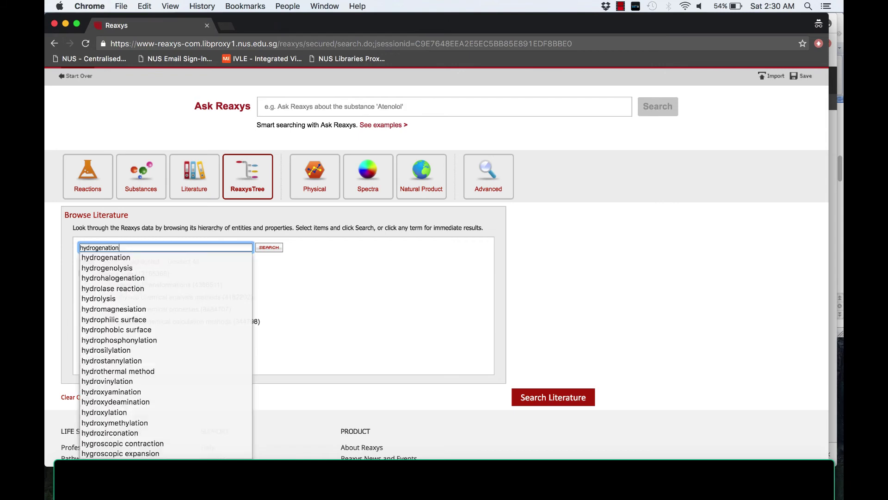
{"action": "key", "text": "Return"}
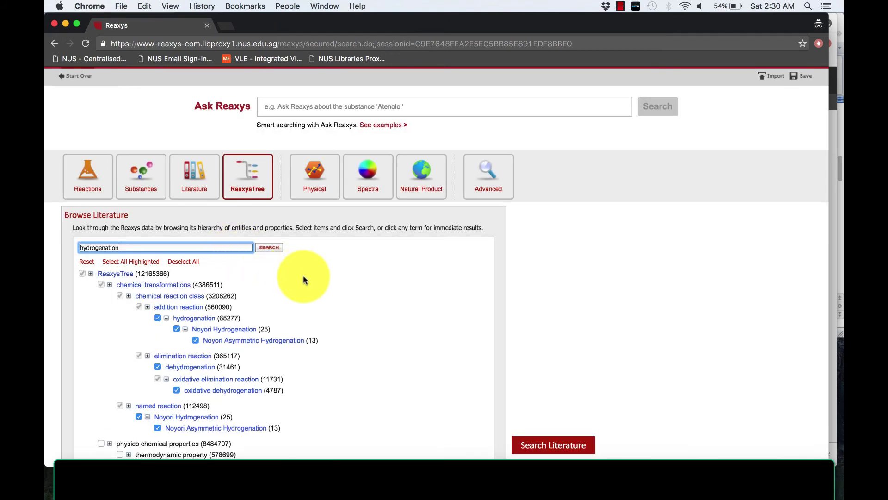
{"action": "scroll", "coordinate": [356, 282], "scroll_direction": "down", "scroll_amount": 4}
{"action": "scroll", "coordinate": [356, 281], "scroll_direction": "down", "scroll_amount": 2}
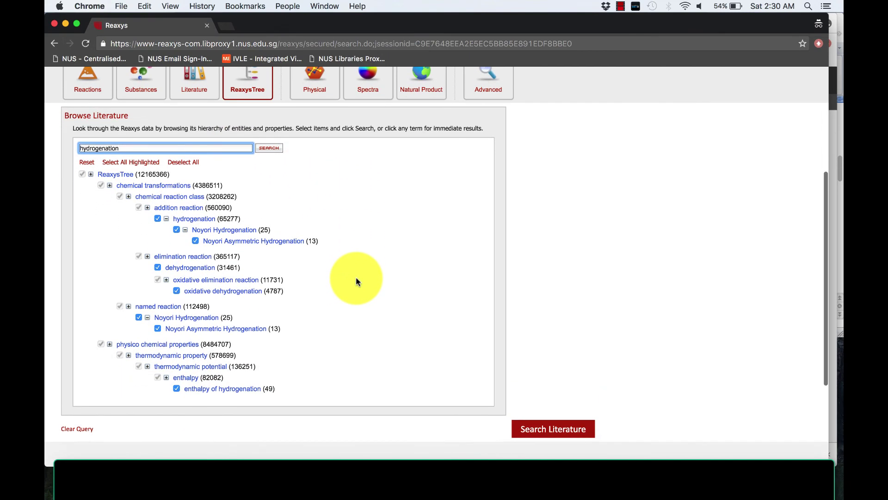